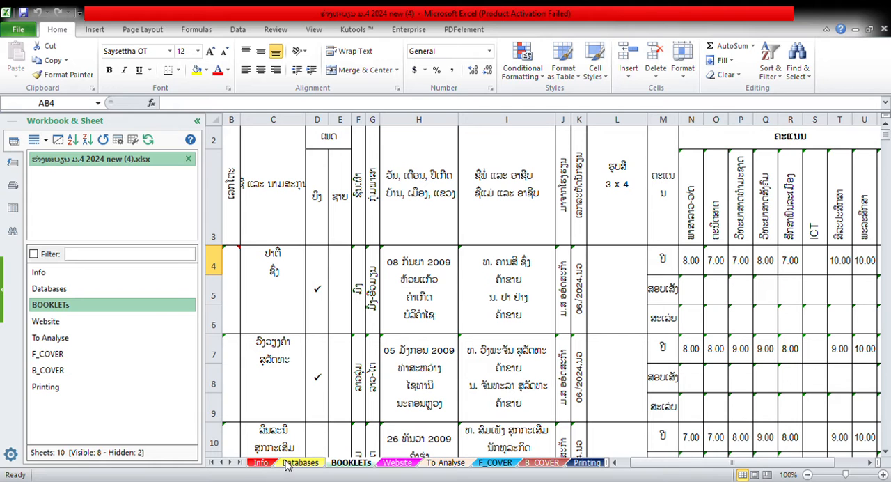
Look through the Info, Databases, BOOKLETs and Website sheets of the workbook.
{"action": "left_click", "coordinate": [263, 464]}
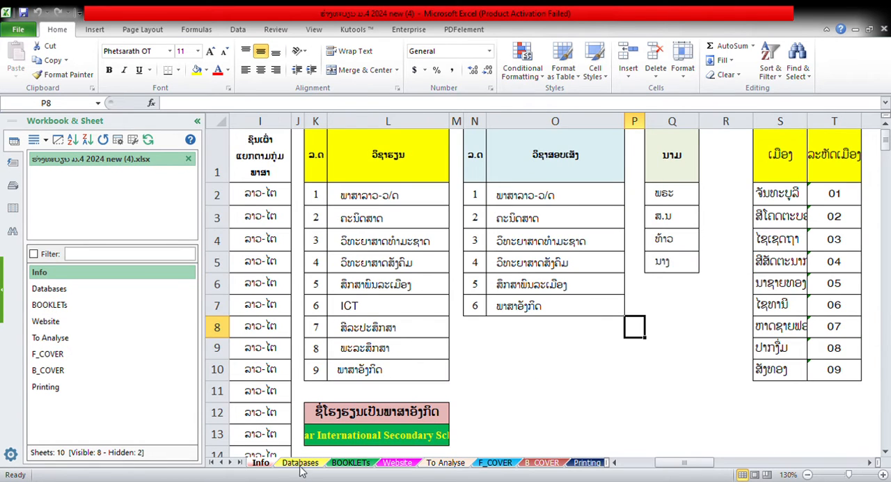
{"action": "left_click", "coordinate": [300, 464]}
{"action": "left_click", "coordinate": [348, 463]}
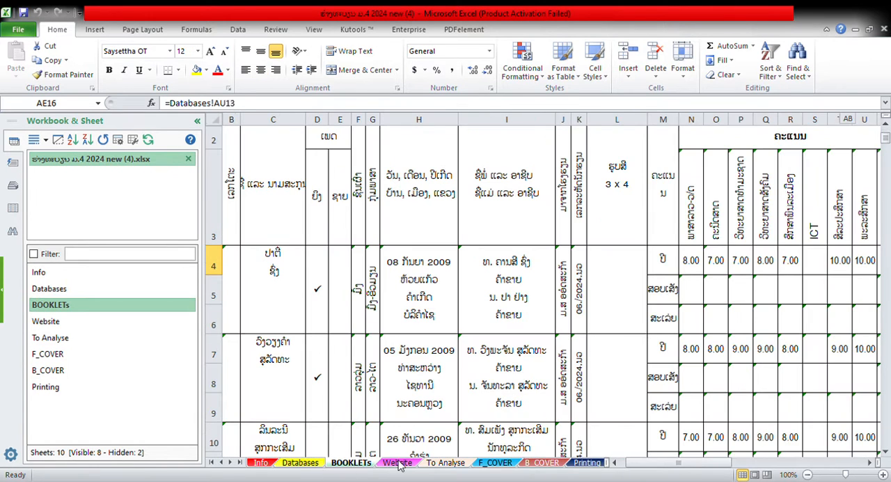
{"action": "left_click", "coordinate": [400, 464]}
{"action": "left_click", "coordinate": [350, 464]}
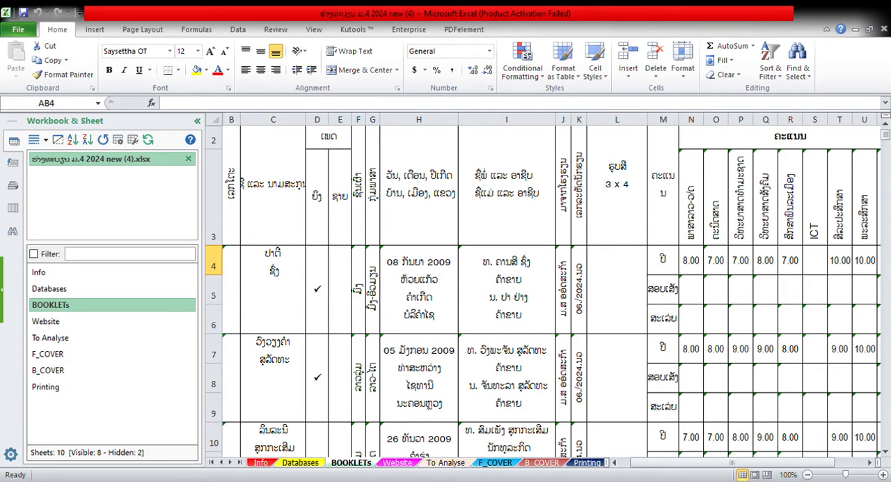
Delete the existing student photos from the 3 x 4 photo column of the Website sheet.
{"action": "left_click", "coordinate": [397, 463]}
{"action": "scroll", "coordinate": [539, 185], "scroll_direction": "up", "scroll_amount": 3}
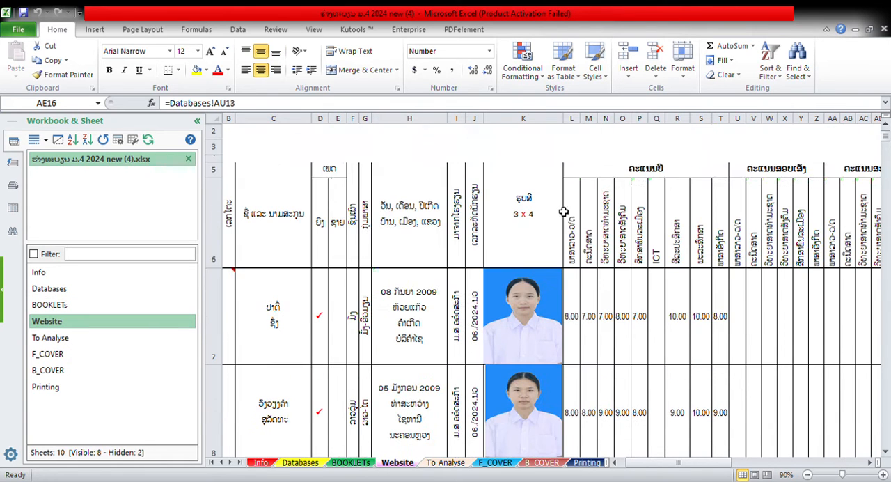
{"action": "left_click", "coordinate": [519, 324]}
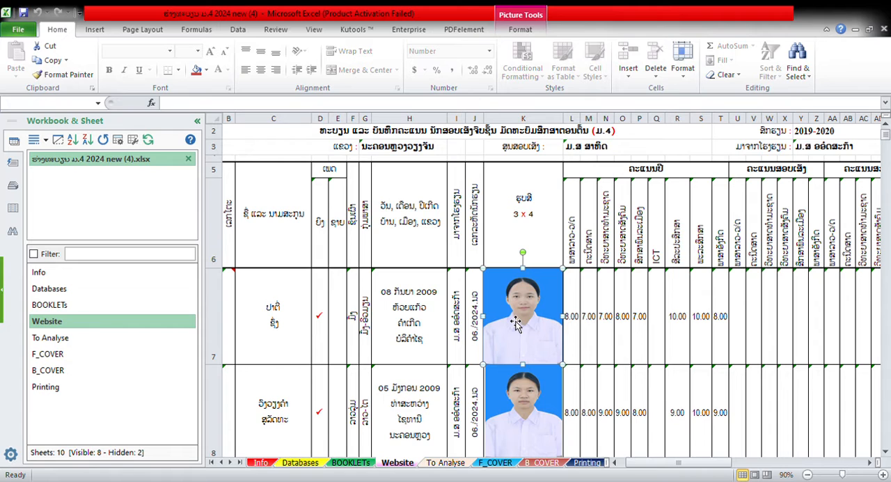
{"action": "key", "text": "Delete"}
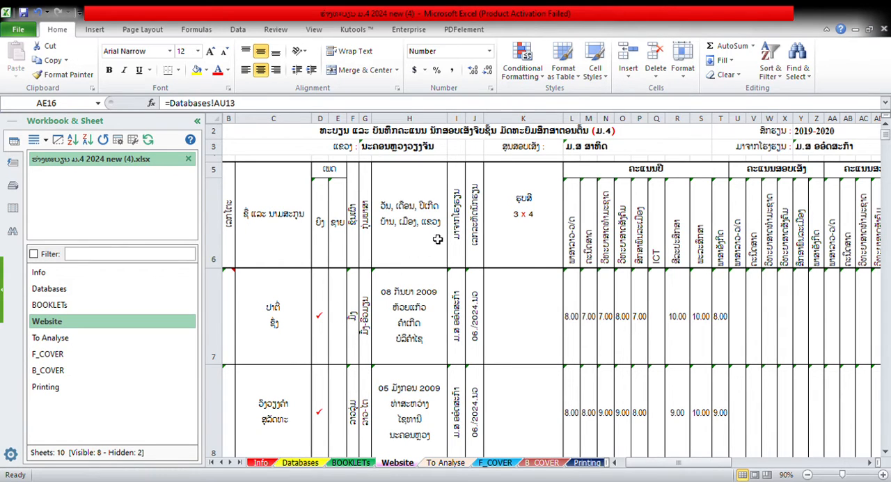
Import the first batch of student photos into cells K7 to K15 of the Website sheet using Kutools Import/Export.
{"action": "left_click", "coordinate": [518, 305]}
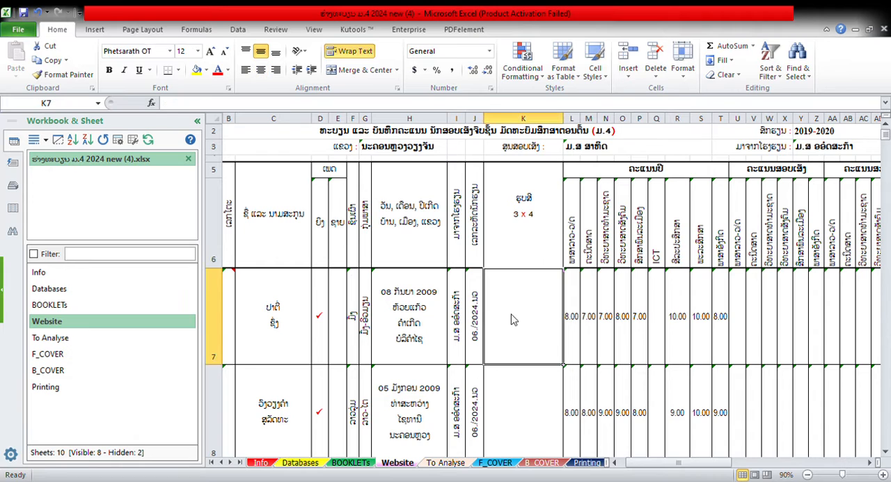
{"action": "left_click", "coordinate": [94, 32]}
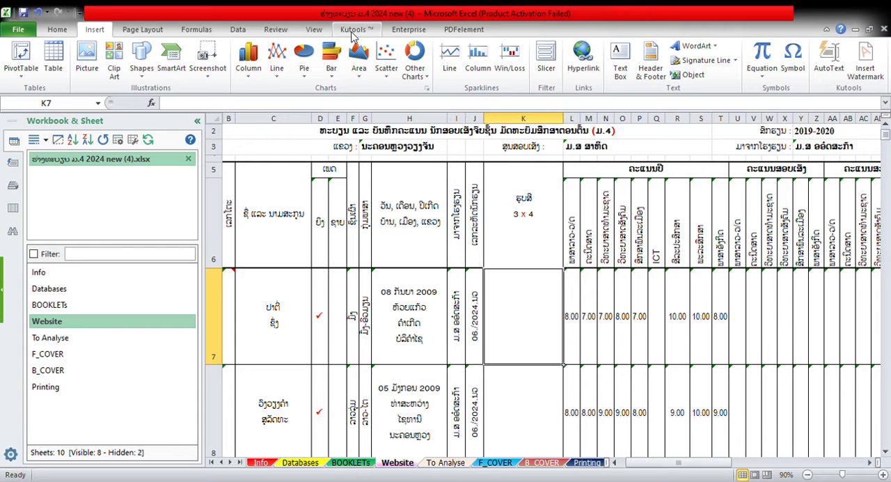
{"action": "left_click", "coordinate": [401, 32]}
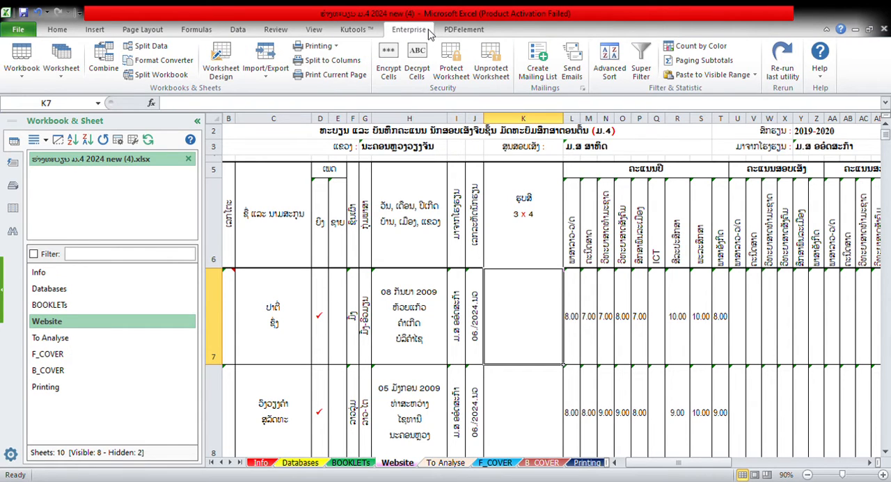
{"action": "left_click", "coordinate": [268, 78]}
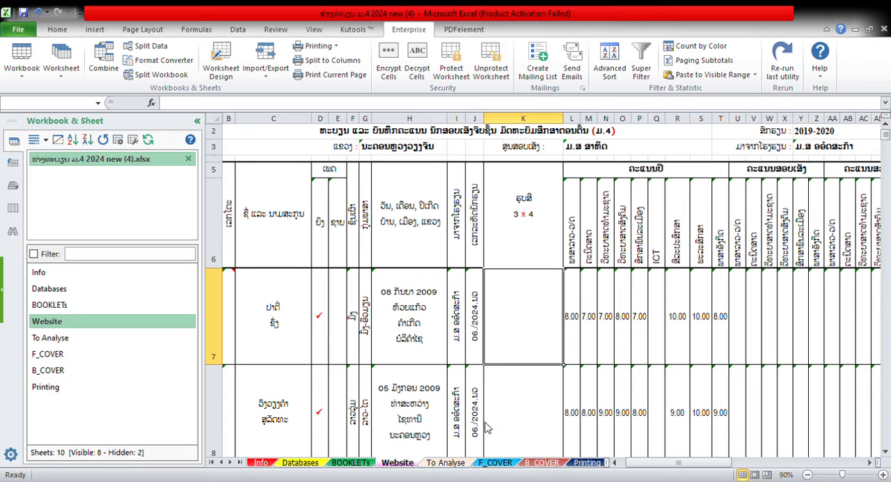
{"action": "key", "text": "F2"}
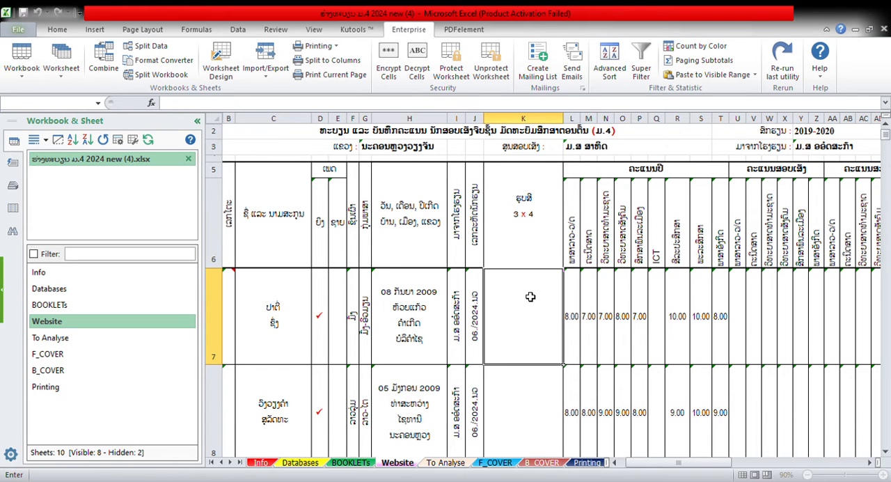
{"action": "left_click_drag", "start_coordinate": [523, 292], "coordinate": [527, 201]}
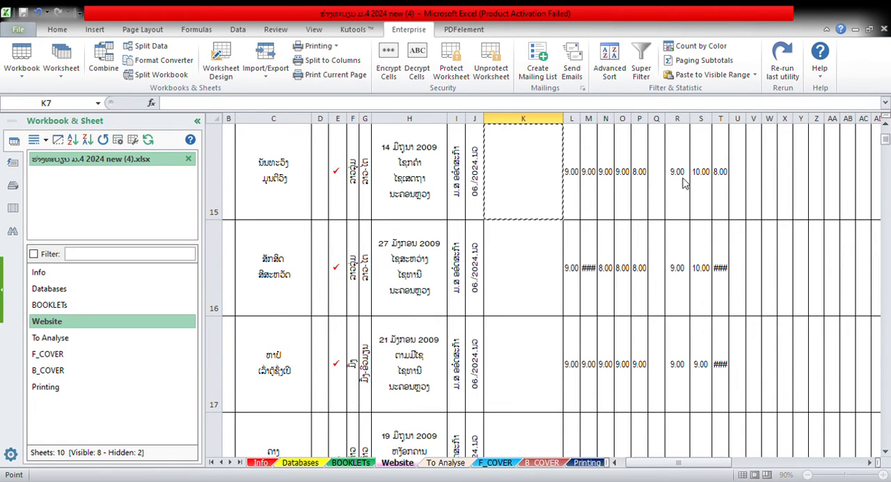
{"action": "key", "text": "Return"}
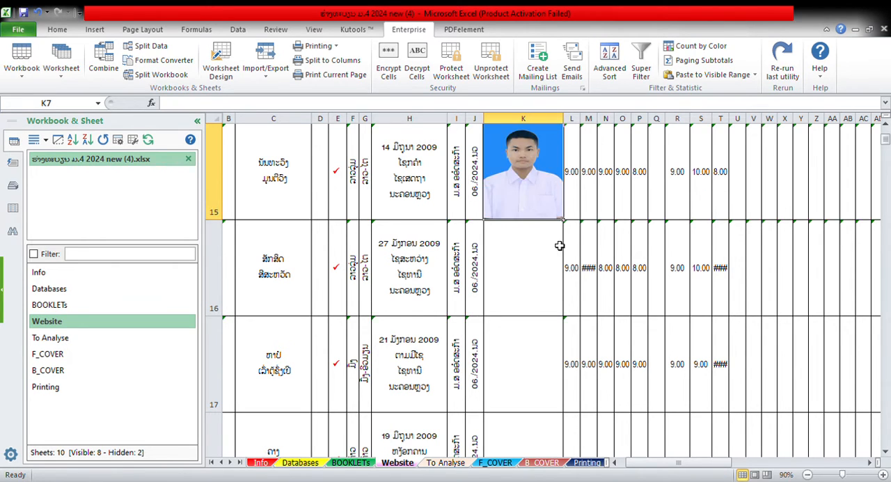
Examine the photo column row by row, comparing the imported photos with the student entries and the rows below them.
{"action": "scroll", "coordinate": [560, 246], "scroll_direction": "up", "scroll_amount": 4}
{"action": "scroll", "coordinate": [560, 246], "scroll_direction": "up", "scroll_amount": 1}
{"action": "scroll", "coordinate": [562, 247], "scroll_direction": "down", "scroll_amount": 3}
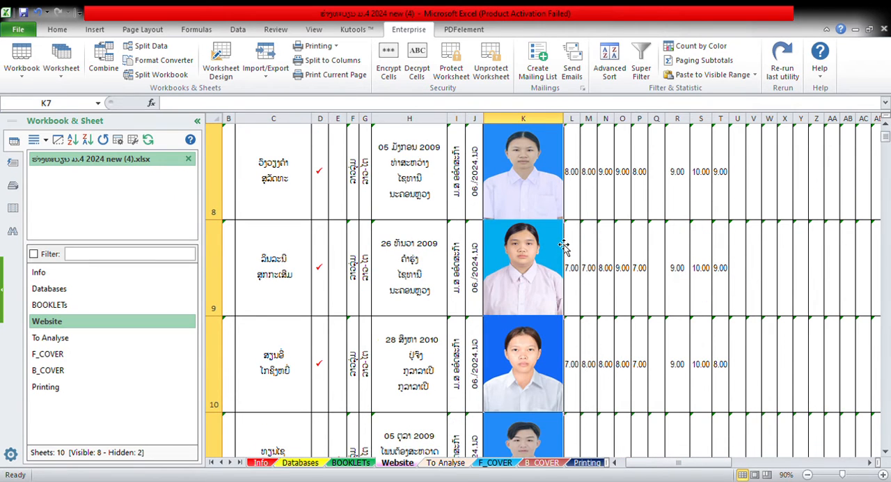
{"action": "scroll", "coordinate": [564, 247], "scroll_direction": "down", "scroll_amount": 1}
{"action": "scroll", "coordinate": [564, 247], "scroll_direction": "down", "scroll_amount": 2}
{"action": "scroll", "coordinate": [563, 247], "scroll_direction": "up", "scroll_amount": 2}
{"action": "scroll", "coordinate": [564, 247], "scroll_direction": "down", "scroll_amount": 1}
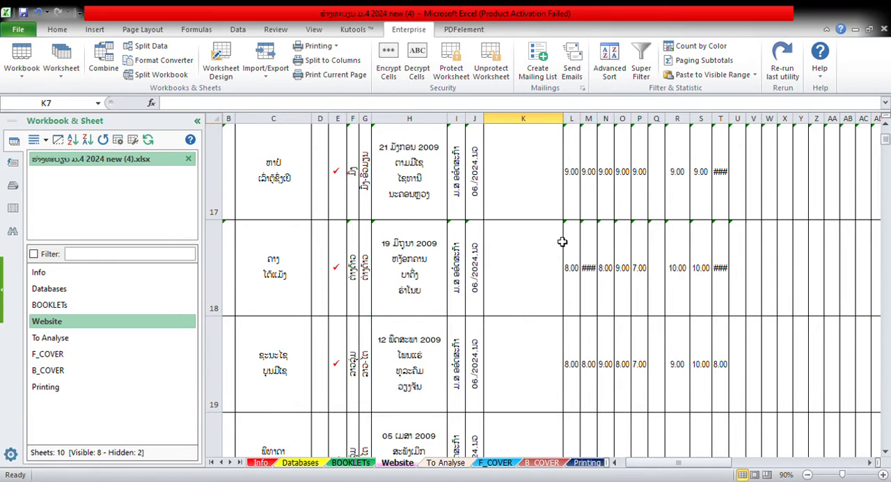
{"action": "scroll", "coordinate": [560, 240], "scroll_direction": "down", "scroll_amount": 1}
{"action": "scroll", "coordinate": [561, 240], "scroll_direction": "up", "scroll_amount": 2}
{"action": "scroll", "coordinate": [561, 240], "scroll_direction": "down", "scroll_amount": 1}
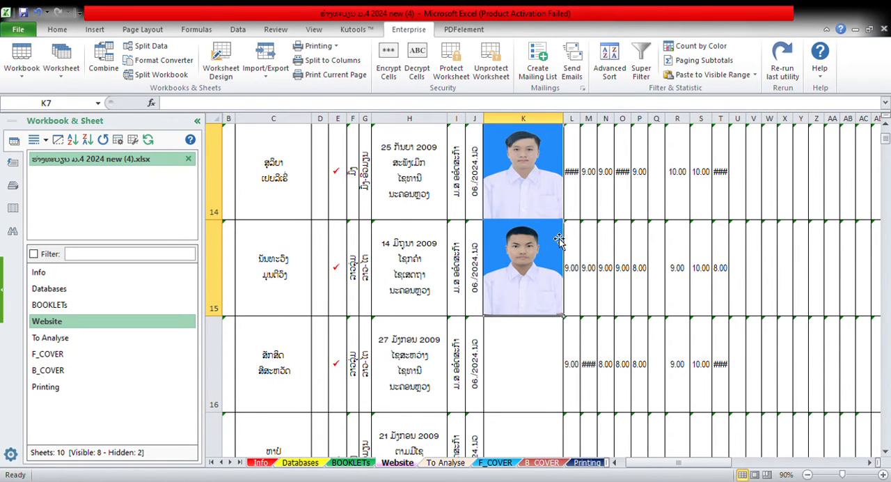
Import the second batch of student photos into cells K16 to K23 using Kutools Import/Export.
{"action": "left_click", "coordinate": [533, 354]}
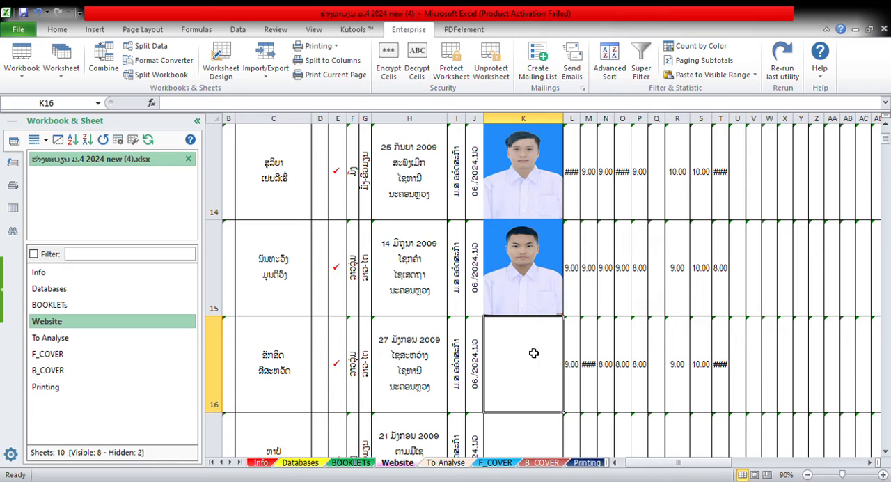
{"action": "left_click", "coordinate": [273, 62]}
{"action": "key", "text": "ctrl+v"}
{"action": "left_click", "coordinate": [502, 423]}
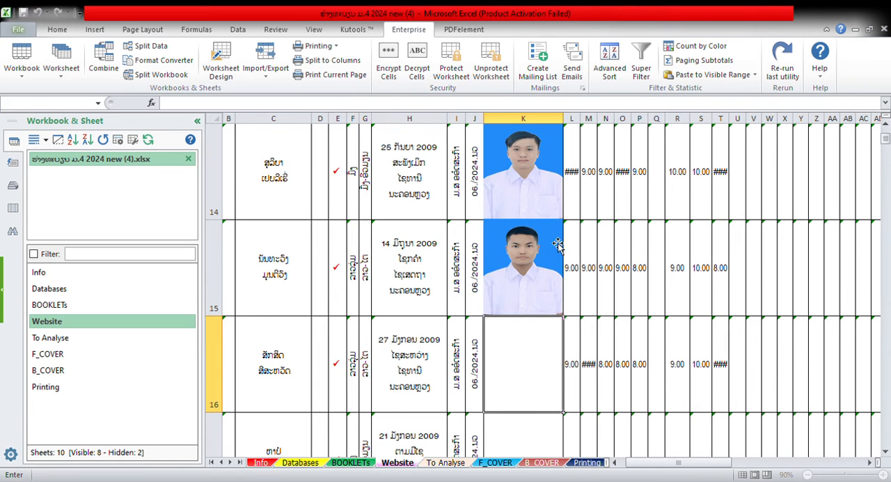
{"action": "left_click", "coordinate": [534, 395]}
{"action": "scroll", "coordinate": [534, 394], "scroll_direction": "down", "scroll_amount": 3}
{"action": "left_click", "coordinate": [534, 133]}
{"action": "scroll", "coordinate": [534, 132], "scroll_direction": "up", "scroll_amount": 3}
{"action": "left_click_drag", "start_coordinate": [534, 132], "coordinate": [522, 387]}
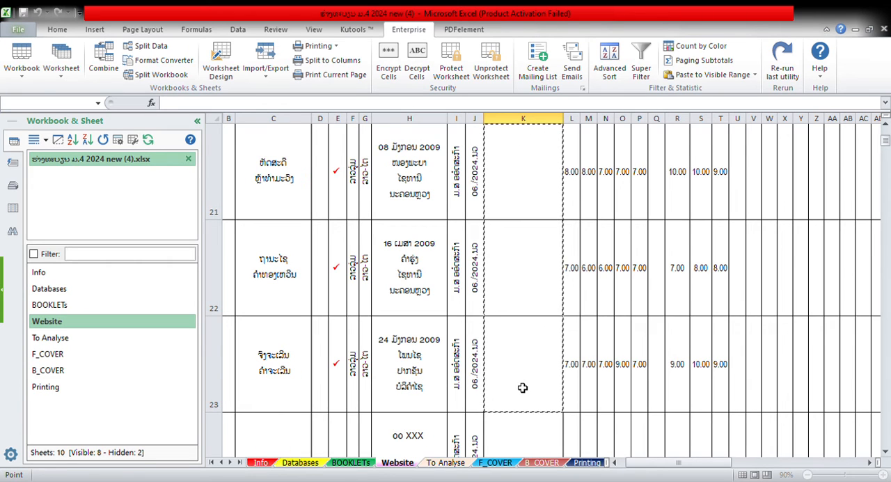
{"action": "key", "text": "Return"}
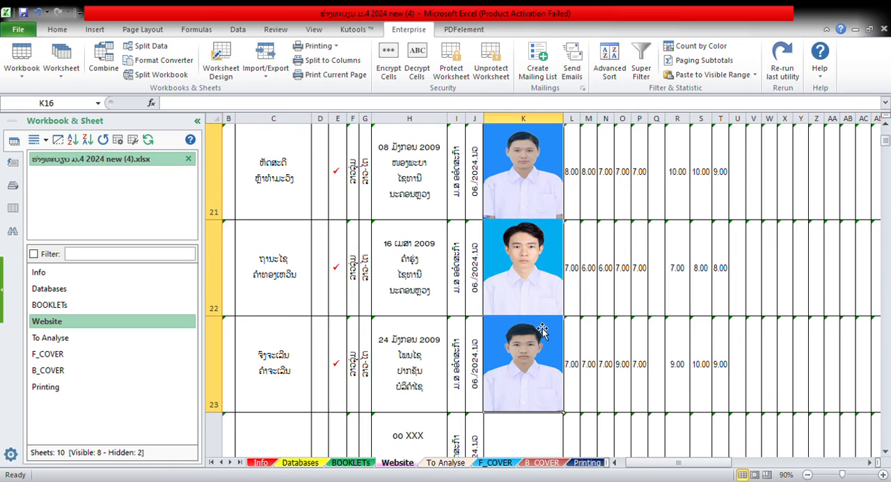
Review the imported photos along all student rows in column K and save the workbook.
{"action": "scroll", "coordinate": [543, 331], "scroll_direction": "up", "scroll_amount": 3}
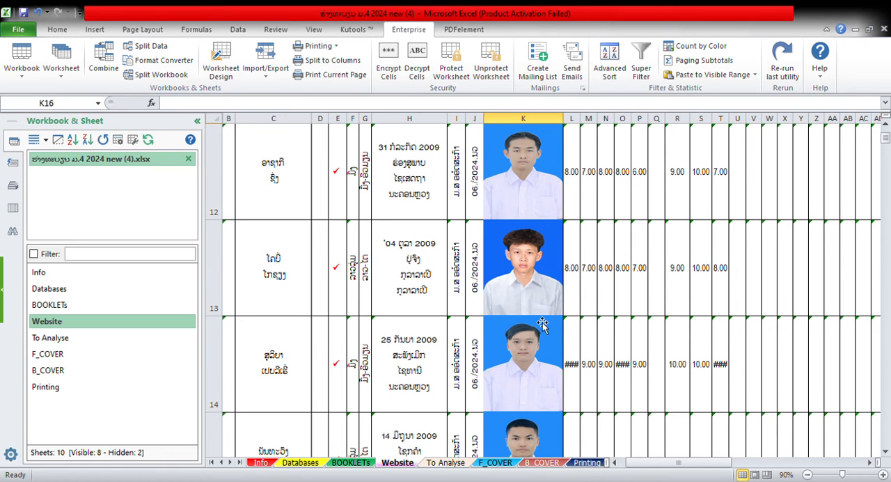
{"action": "scroll", "coordinate": [542, 322], "scroll_direction": "down", "scroll_amount": 1}
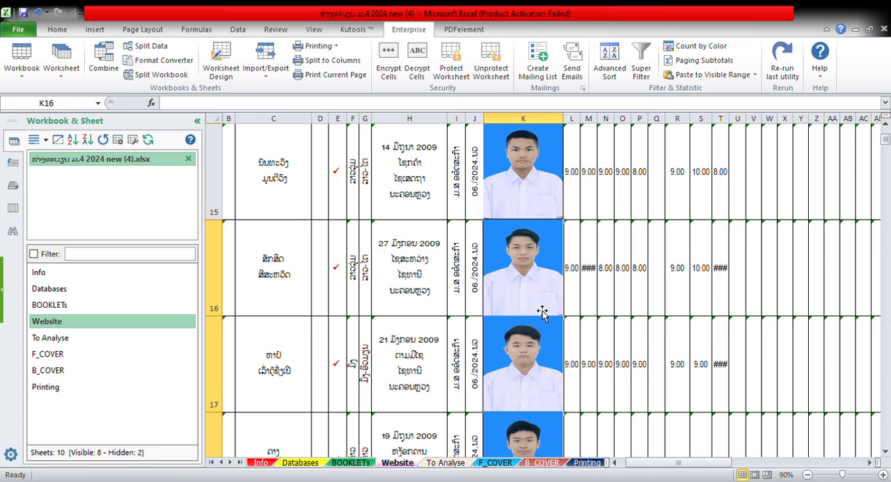
{"action": "scroll", "coordinate": [543, 306], "scroll_direction": "down", "scroll_amount": 1}
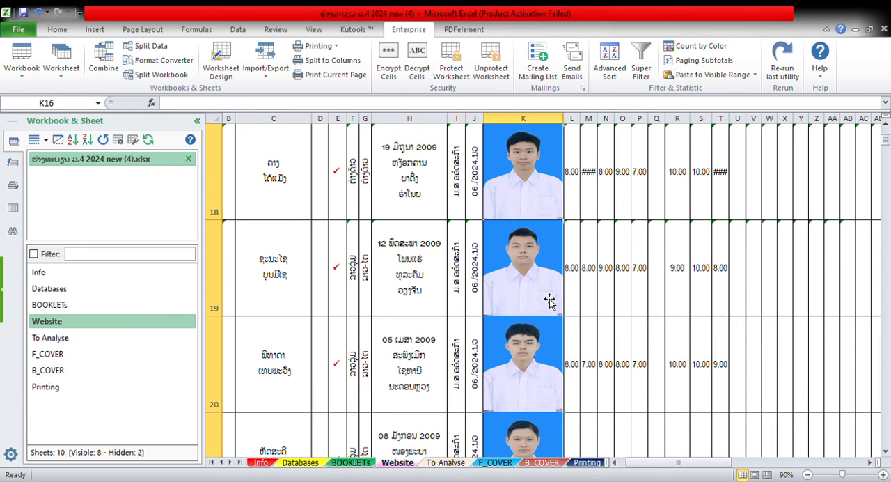
{"action": "scroll", "coordinate": [539, 308], "scroll_direction": "down", "scroll_amount": 2}
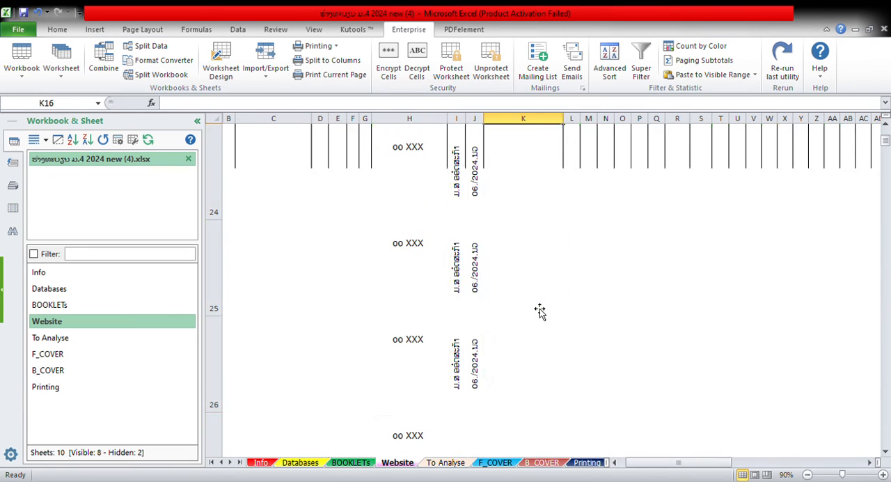
{"action": "scroll", "coordinate": [539, 307], "scroll_direction": "up", "scroll_amount": 2}
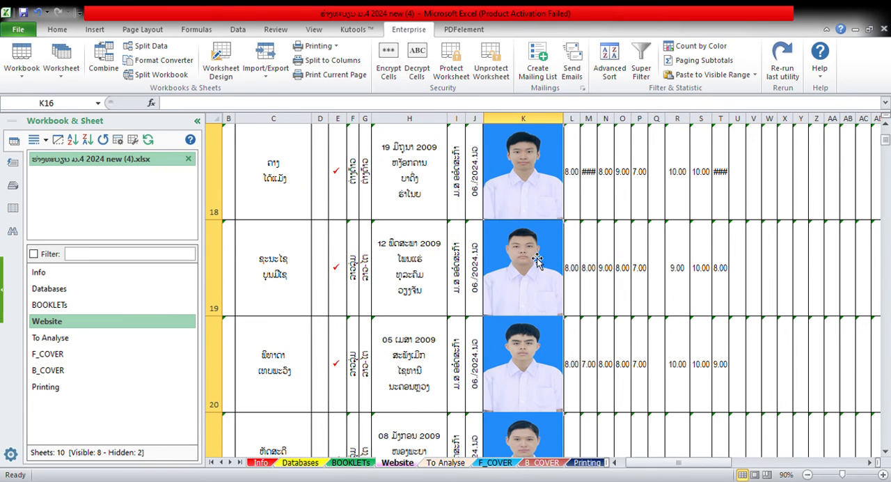
{"action": "scroll", "coordinate": [542, 209], "scroll_direction": "up", "scroll_amount": 2}
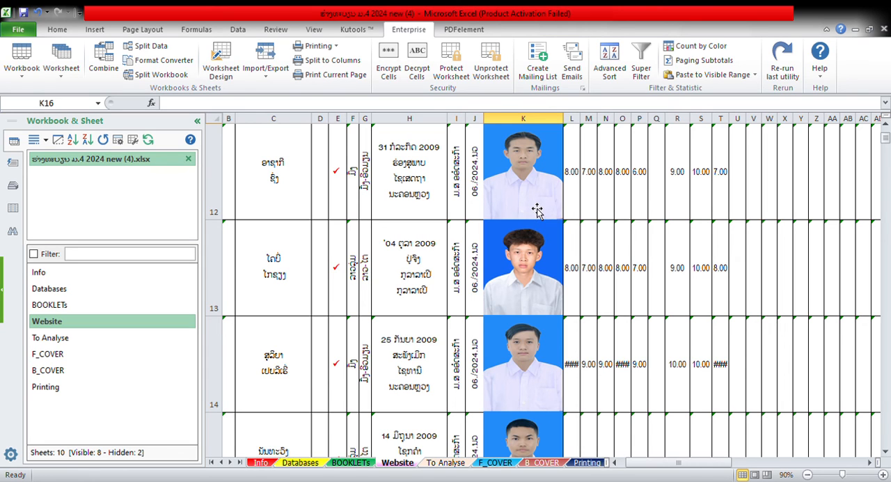
{"action": "scroll", "coordinate": [537, 210], "scroll_direction": "up", "scroll_amount": 1}
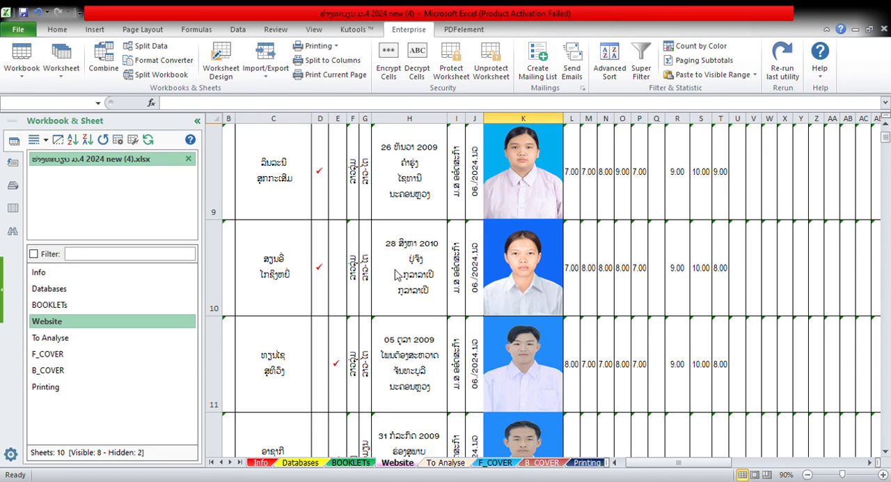
{"action": "key", "text": "ctrl+s"}
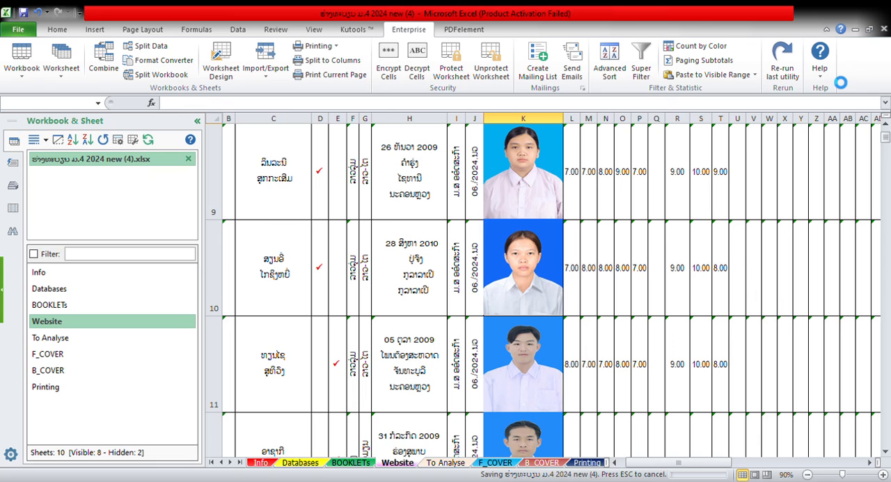